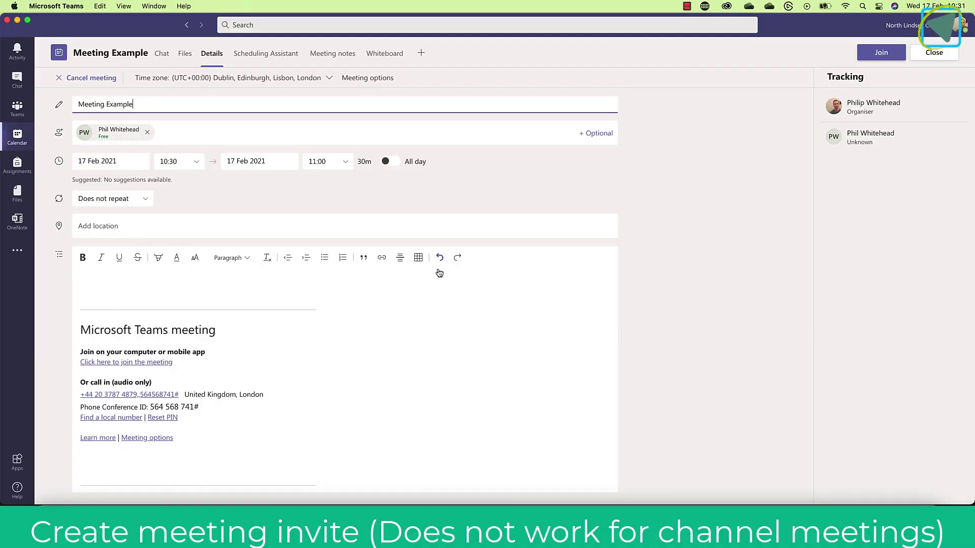
# Close the Meeting Example details and open the meeting's chat with participants from its 17 February calendar entry.
pyautogui.click(343, 128)
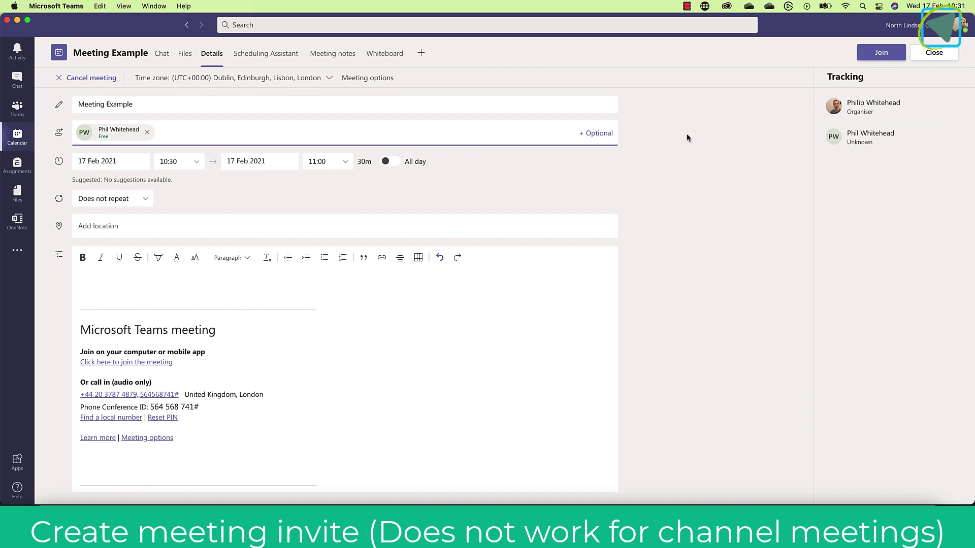
pyautogui.click(921, 57)
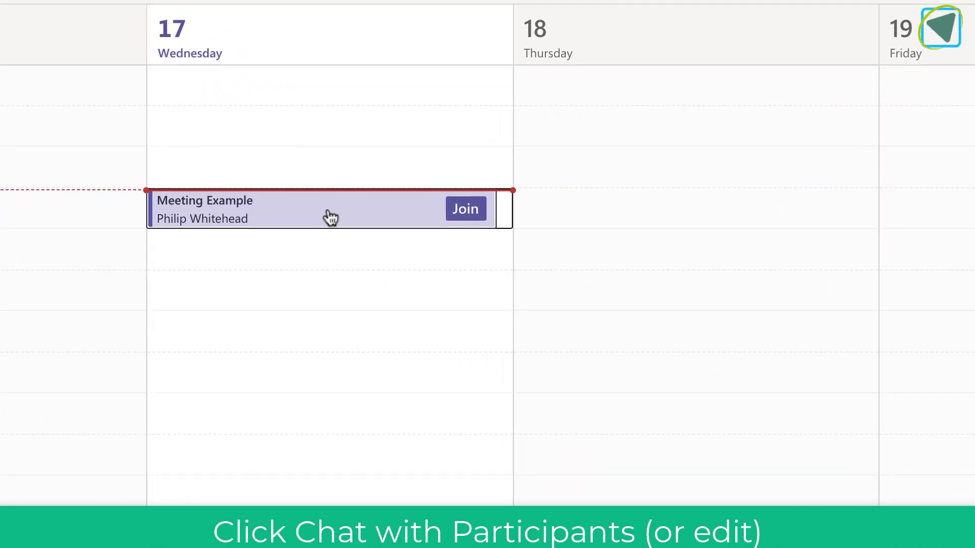
pyautogui.click(331, 218)
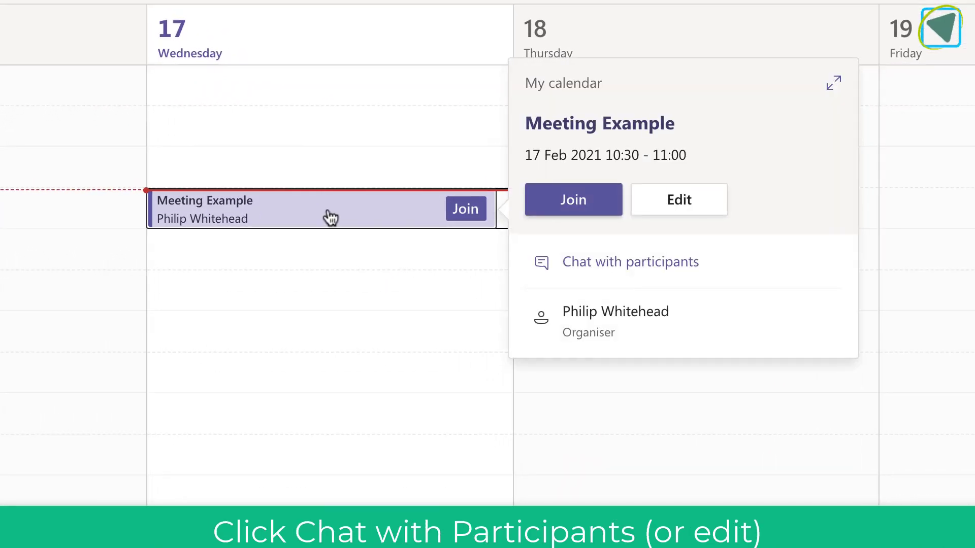
pyautogui.click(627, 260)
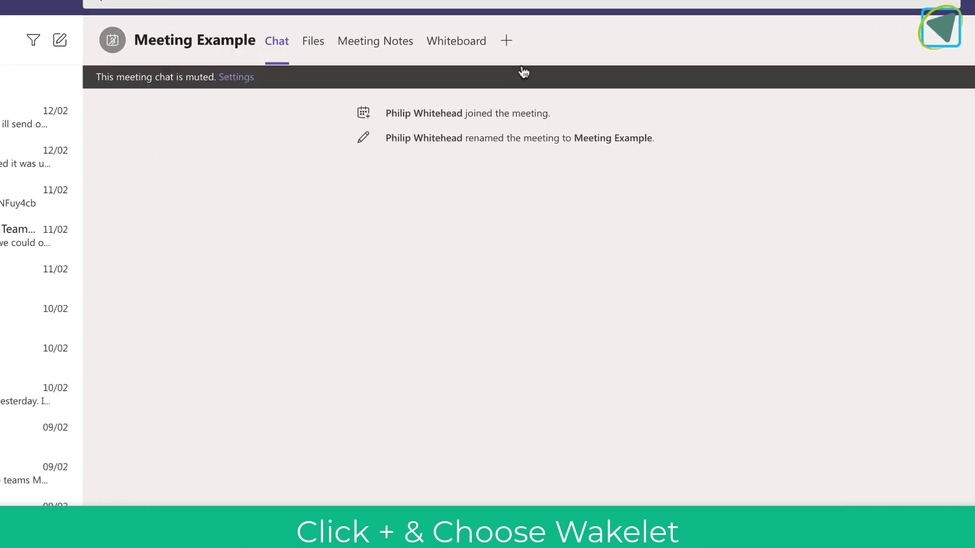
# Add the Wakelet app to the Meeting Example chat as a new tab.
pyautogui.click(528, 39)
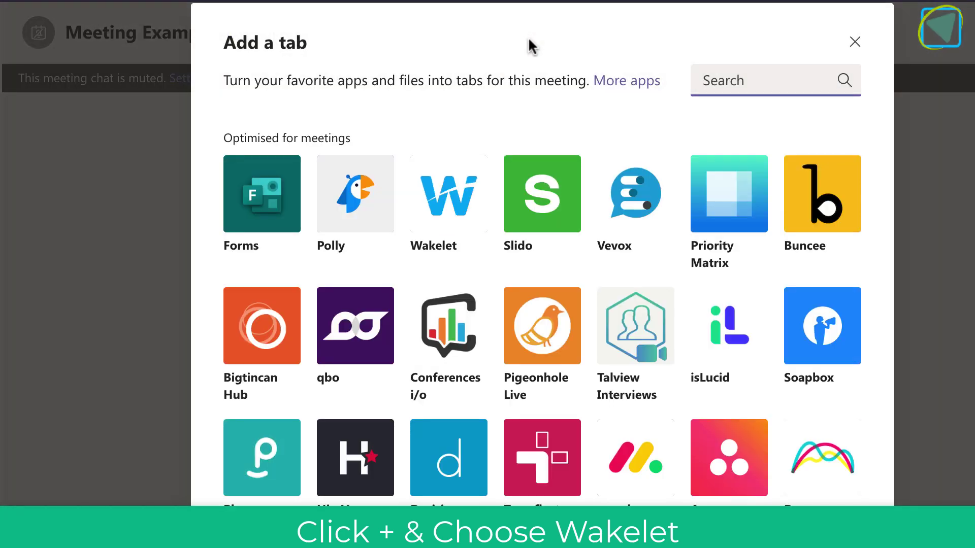
pyautogui.click(448, 192)
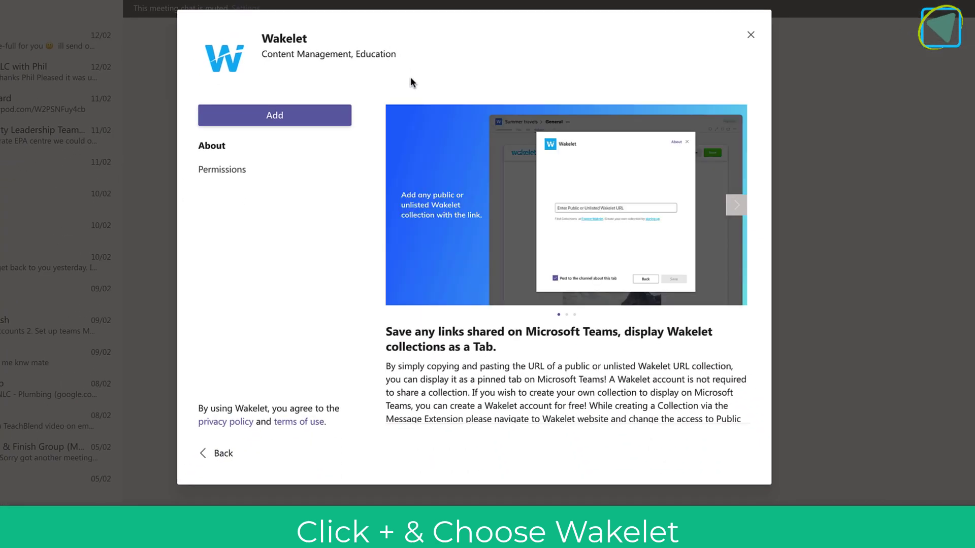
pyautogui.click(311, 115)
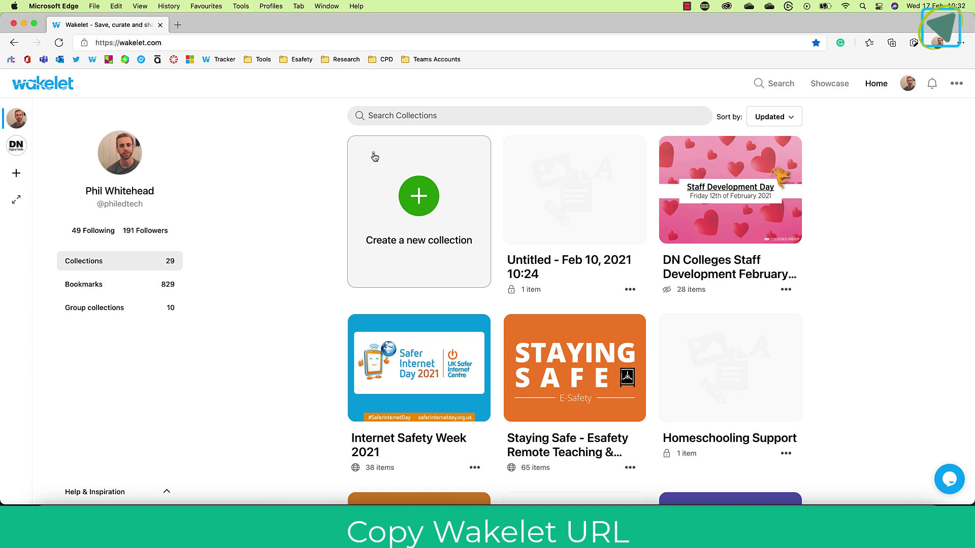
pyautogui.click(374, 157)
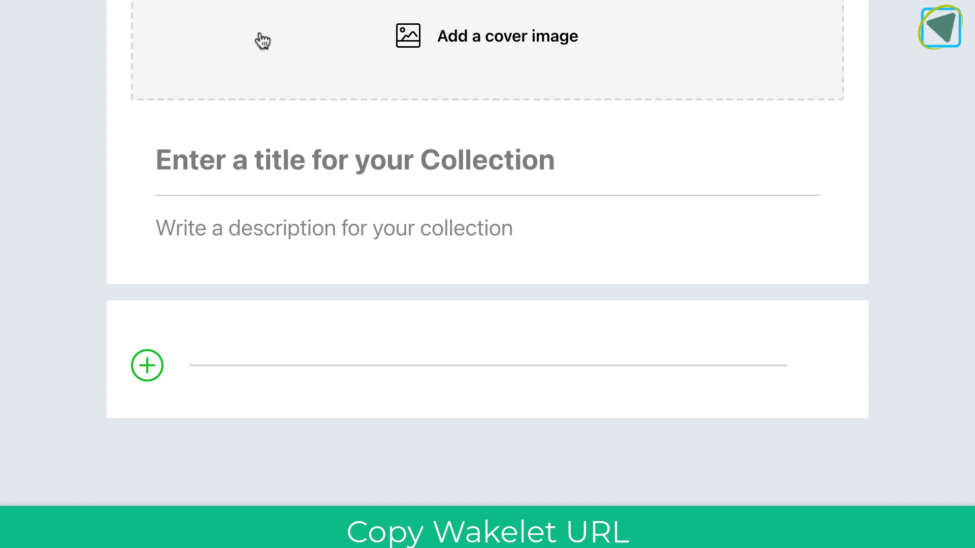
pyautogui.click(152, 364)
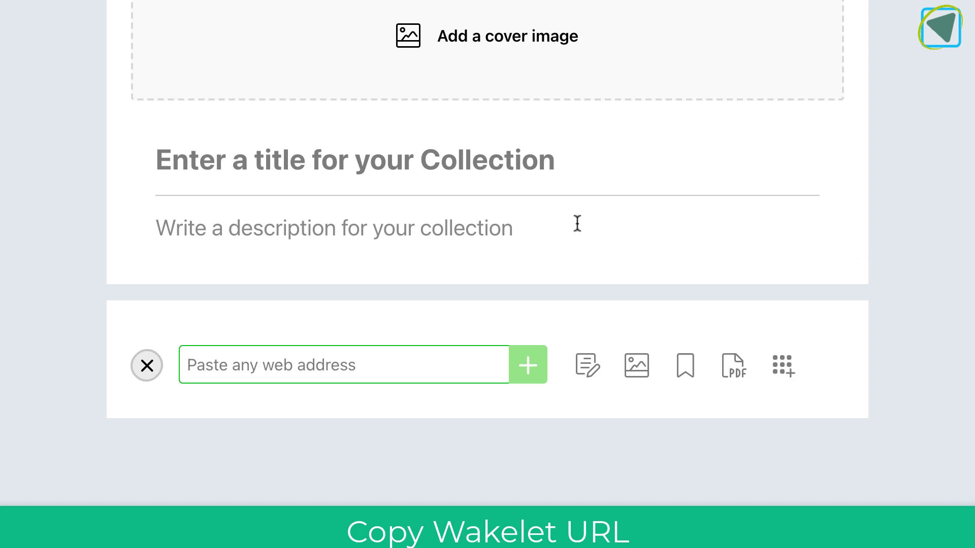
pyautogui.click(14, 43)
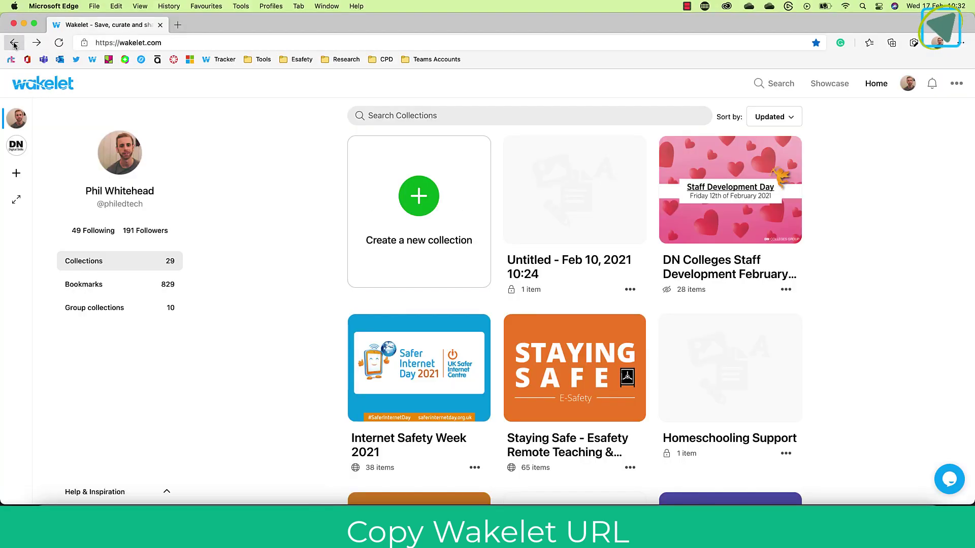
# Open the Internet Safety Week 2021 collection on the Wakelet site, look through its contents and copy its web address.
pyautogui.click(384, 350)
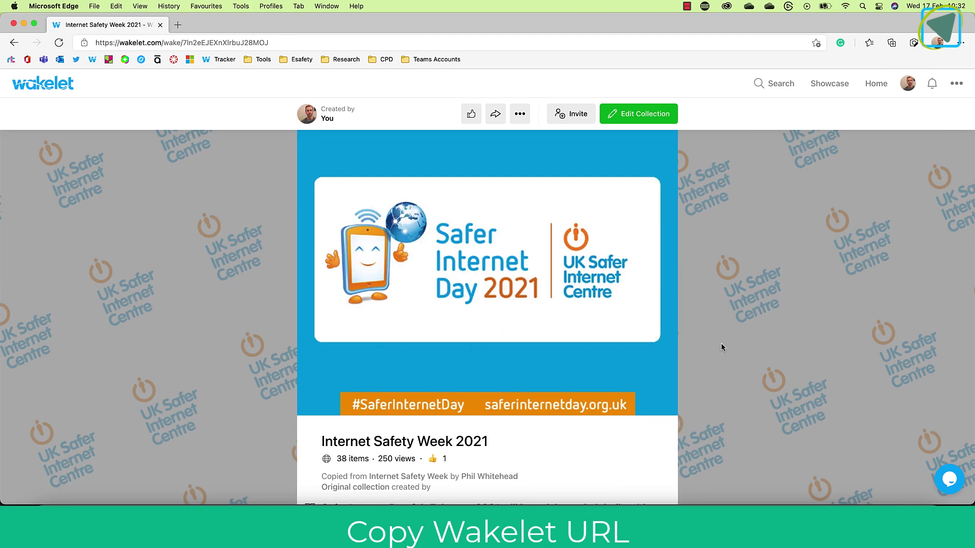
pyautogui.scroll(-7, 752, 346)
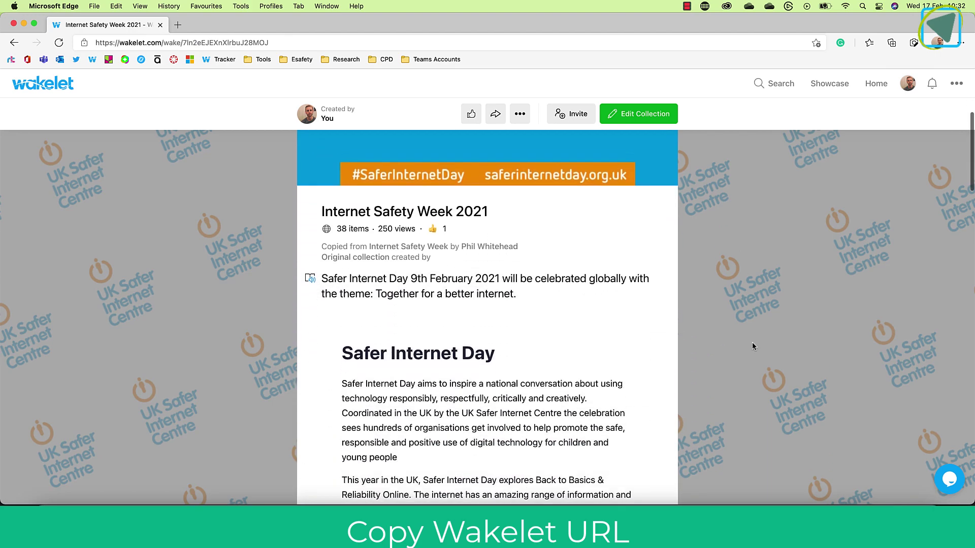
pyautogui.scroll(-15, 752, 346)
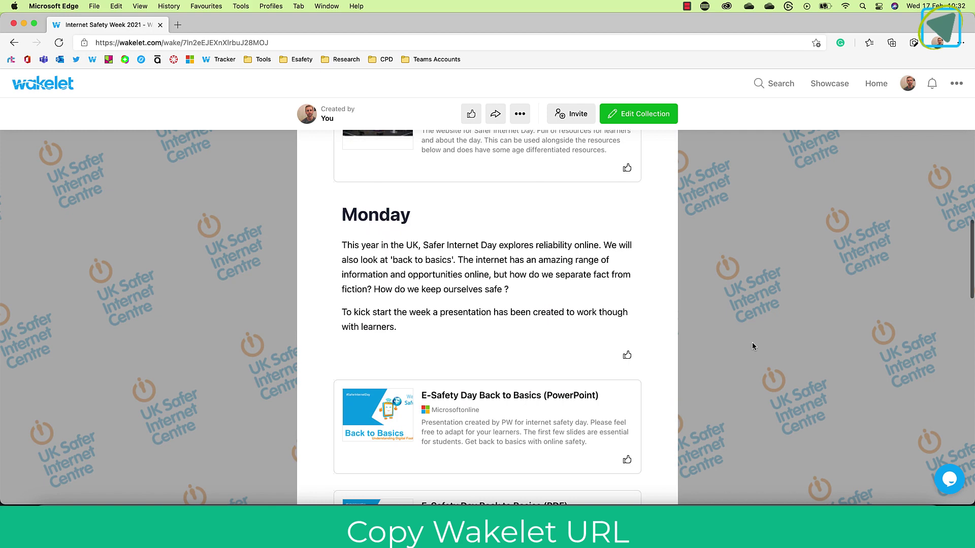
pyautogui.scroll(-10, 753, 346)
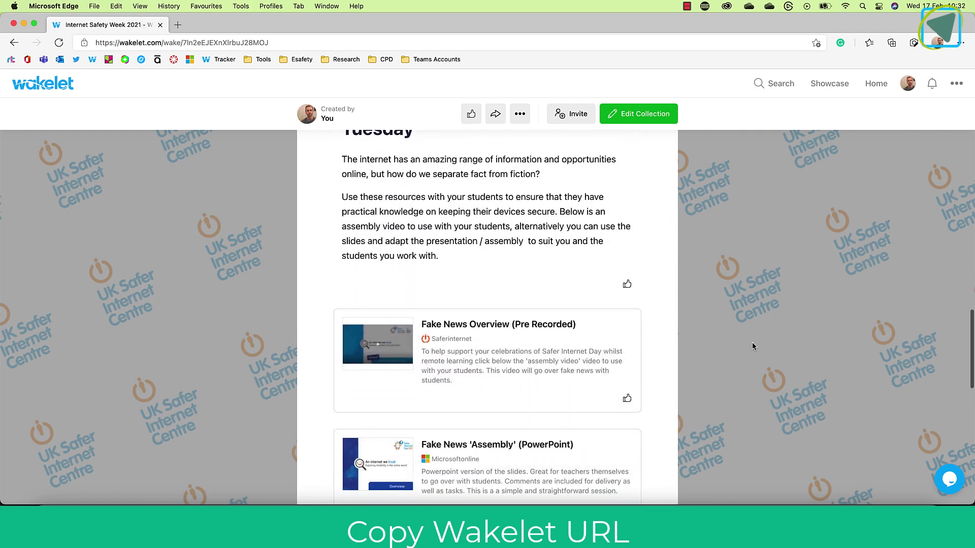
pyautogui.scroll(-9, 753, 346)
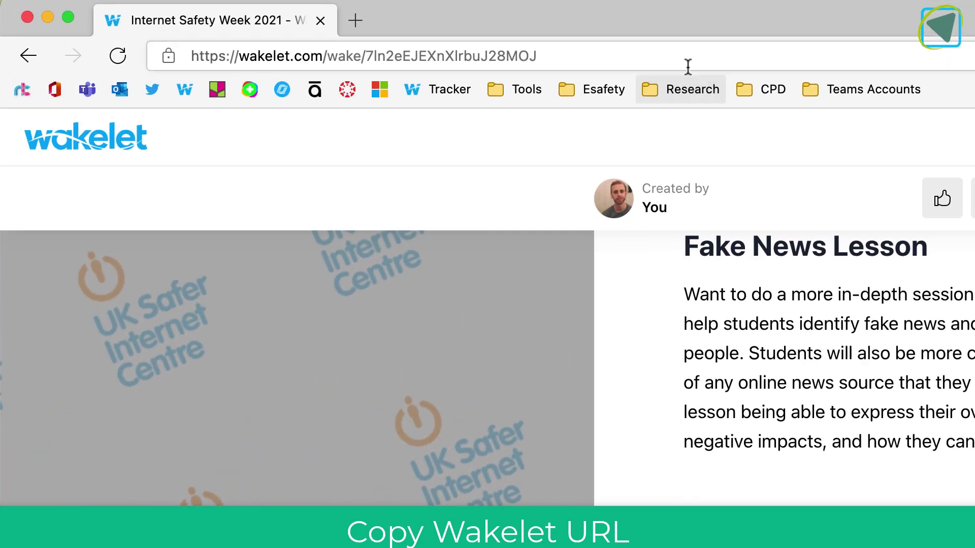
pyautogui.click(511, 55)
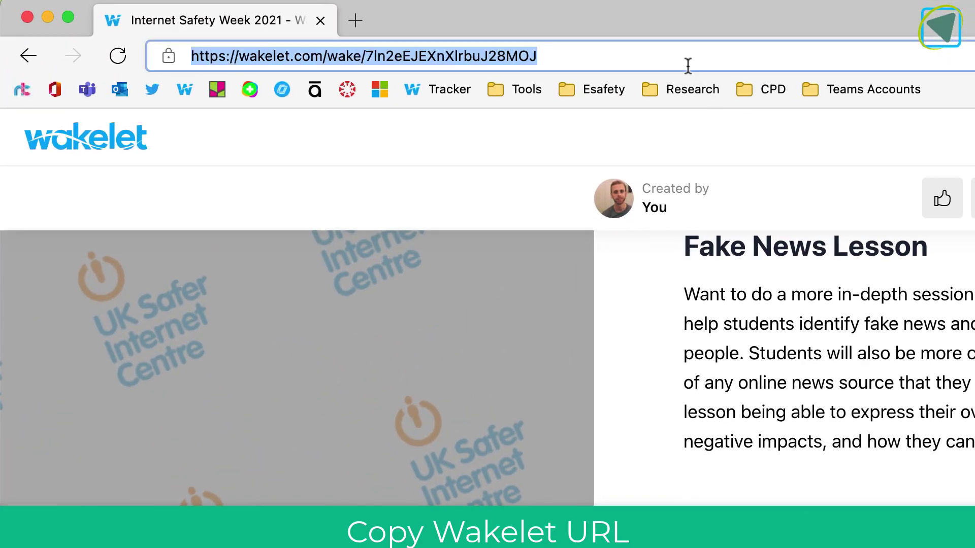
pyautogui.rightClick(506, 57)
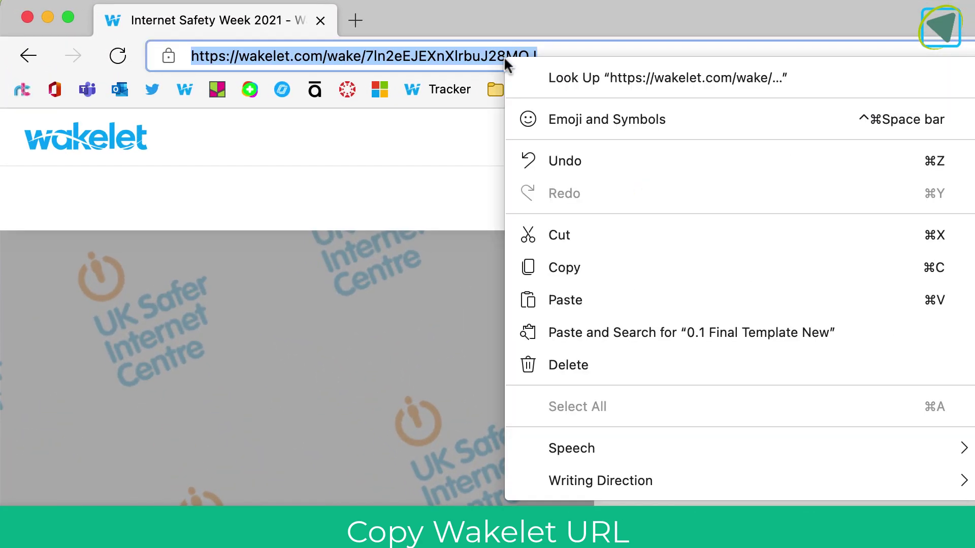
pyautogui.click(576, 262)
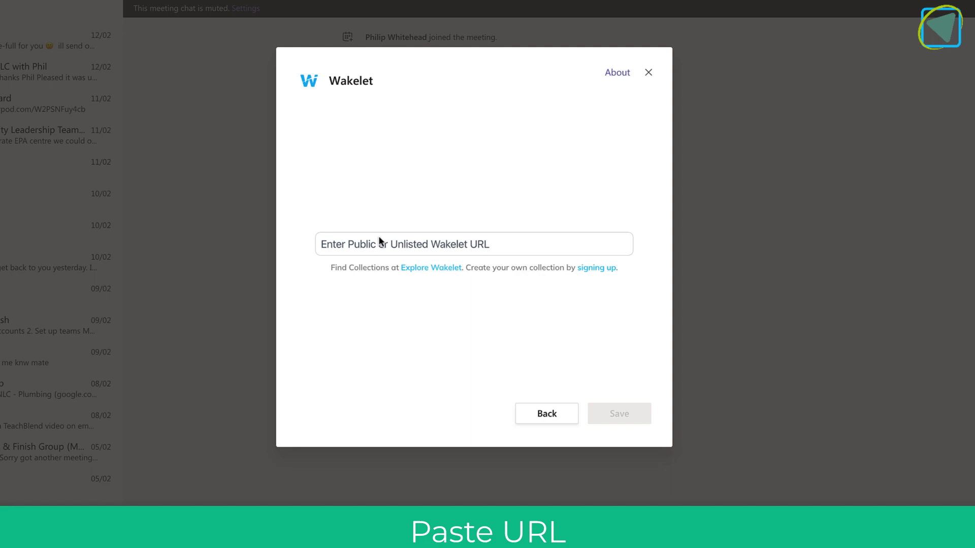
# Paste the copied collection URL into the Teams Wakelet tab setup, save the tab and preview the collection.
pyautogui.hotkey('ctrl', 'v')
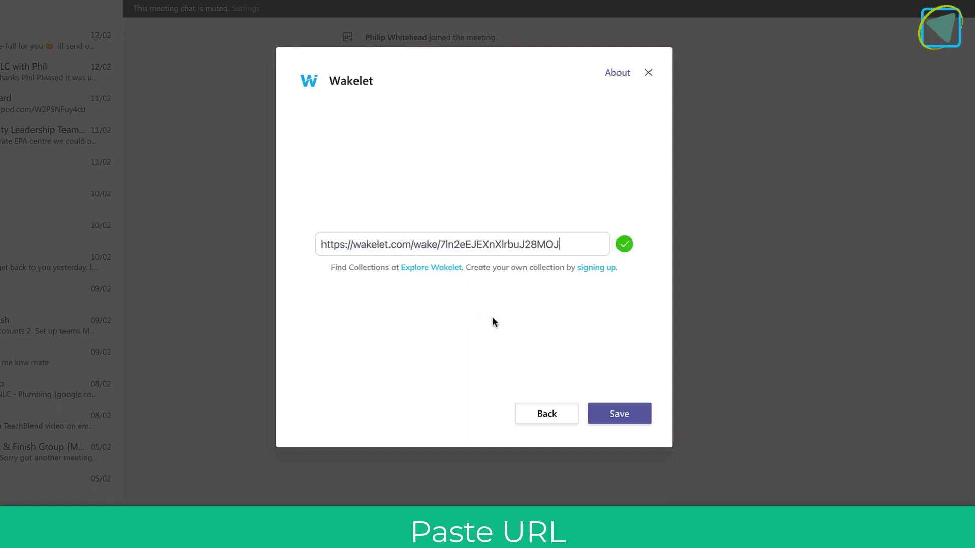
pyautogui.click(637, 412)
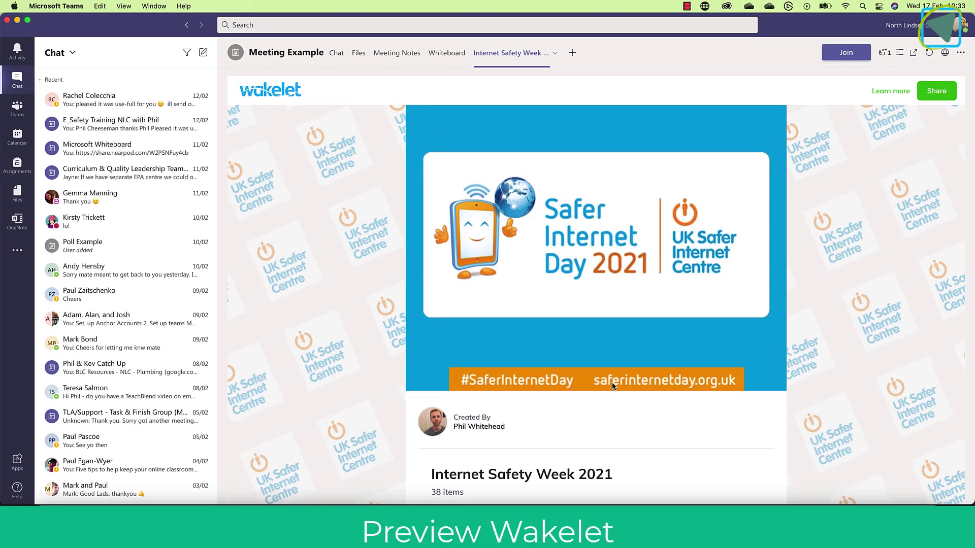
pyautogui.scroll(-15, 823, 296)
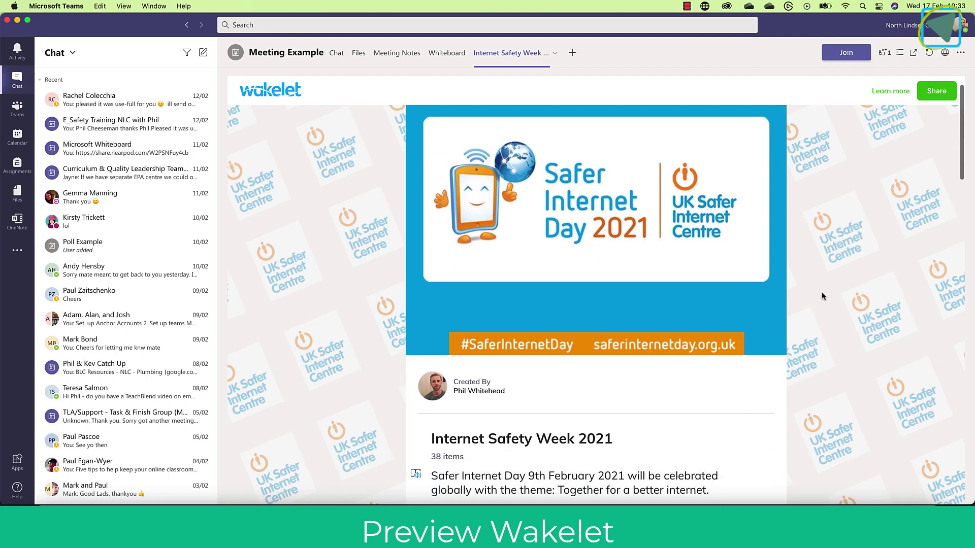
pyautogui.scroll(-10, 823, 296)
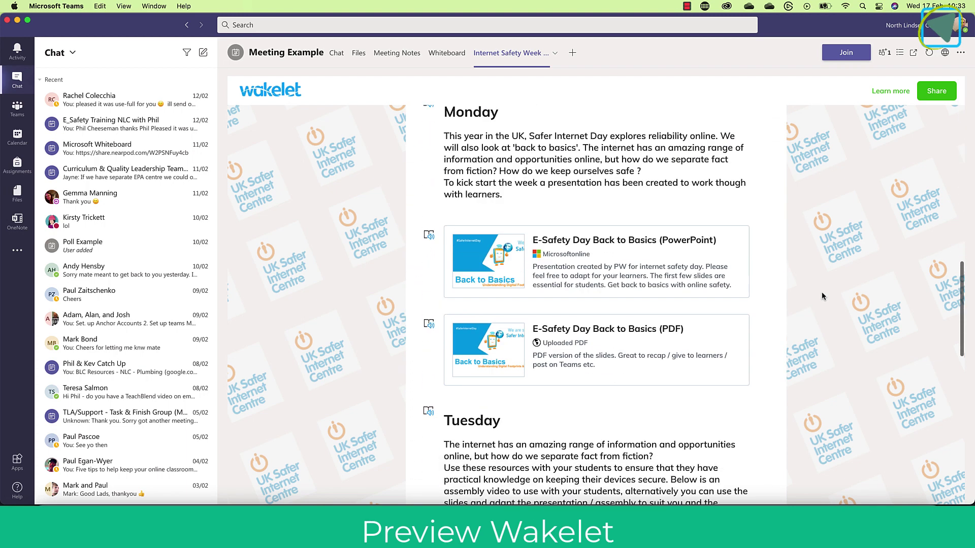
pyautogui.scroll(20, 823, 296)
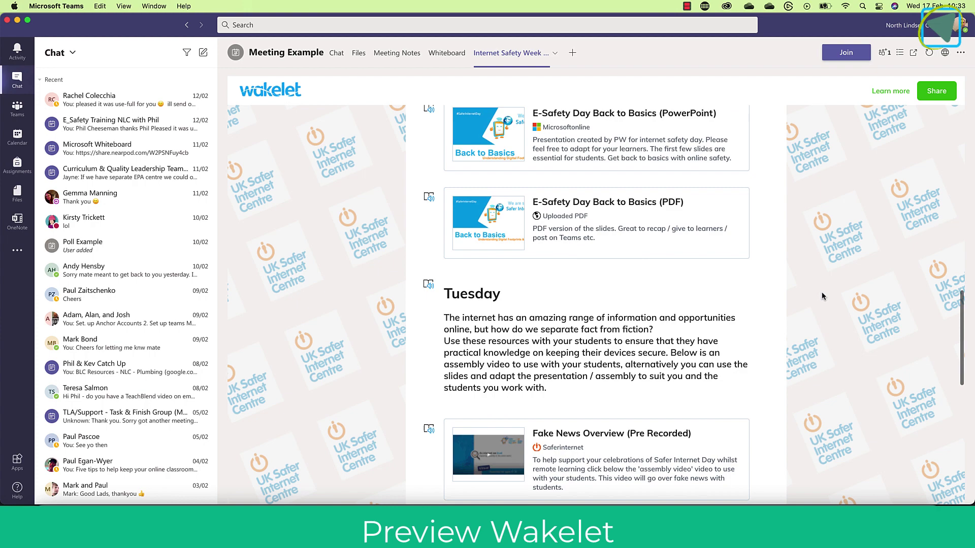
pyautogui.scroll(5, 822, 296)
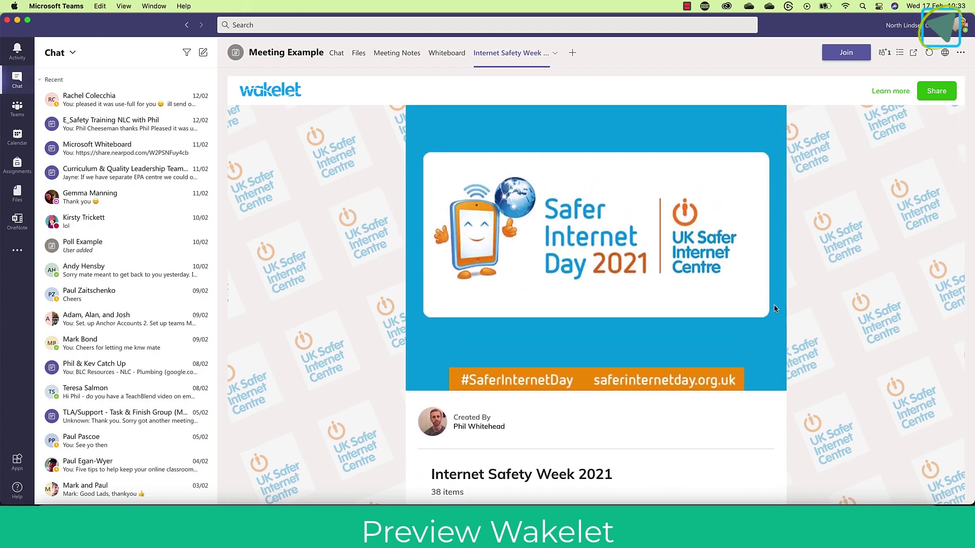
# Join Meeting Example from the calendar using computer audio, with camera and microphone off.
pyautogui.click(16, 144)
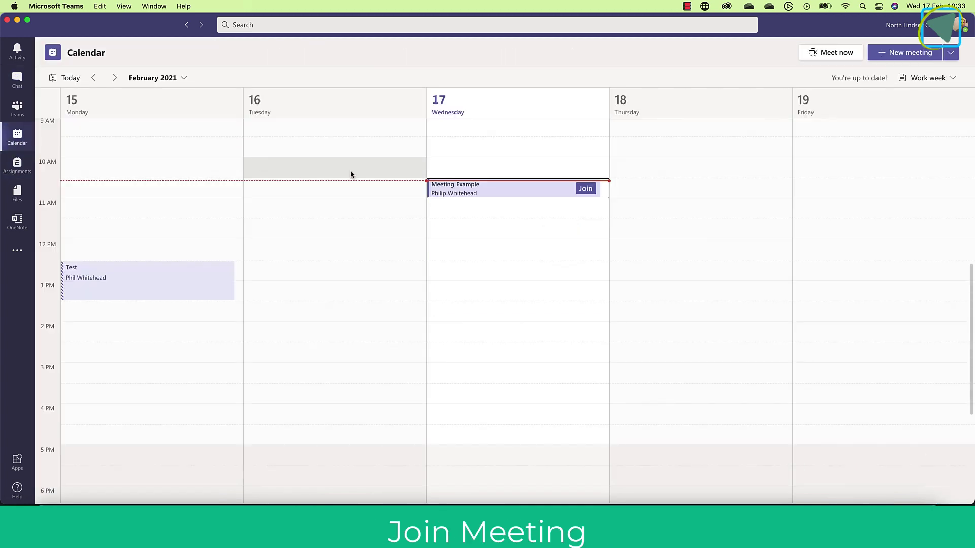
pyautogui.click(585, 190)
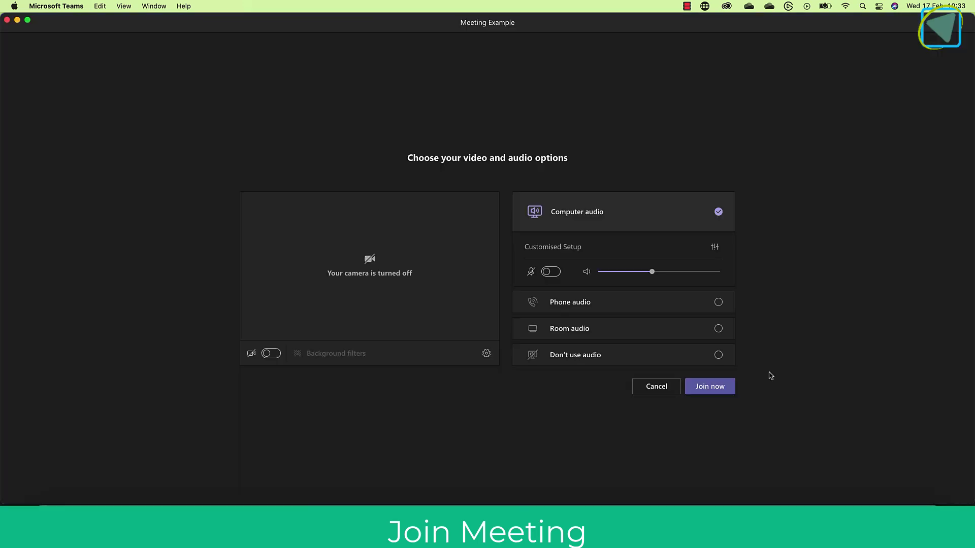
pyautogui.click(710, 387)
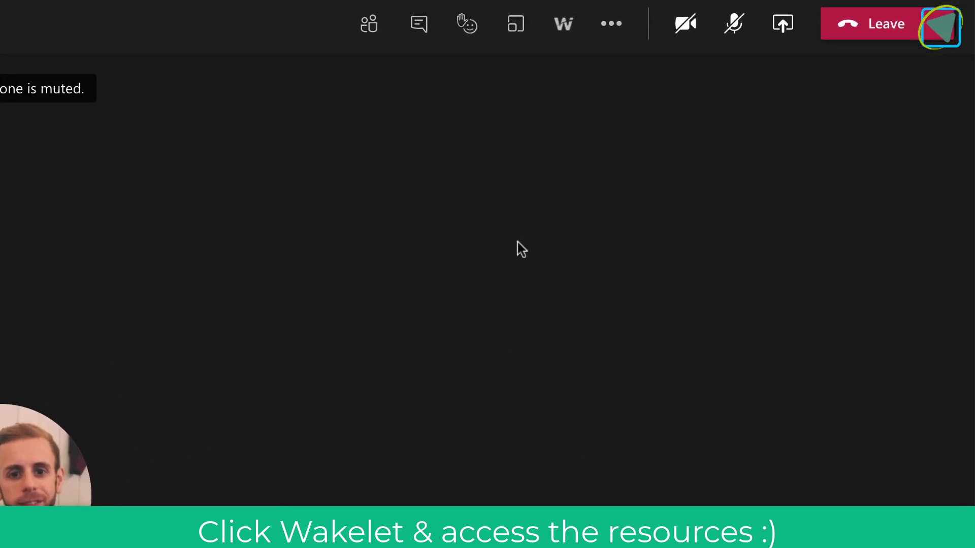
# Show the Wakelet collection inside the meeting and view its E-Safety Day Back to Basics (PDF) resource.
pyautogui.click(566, 28)
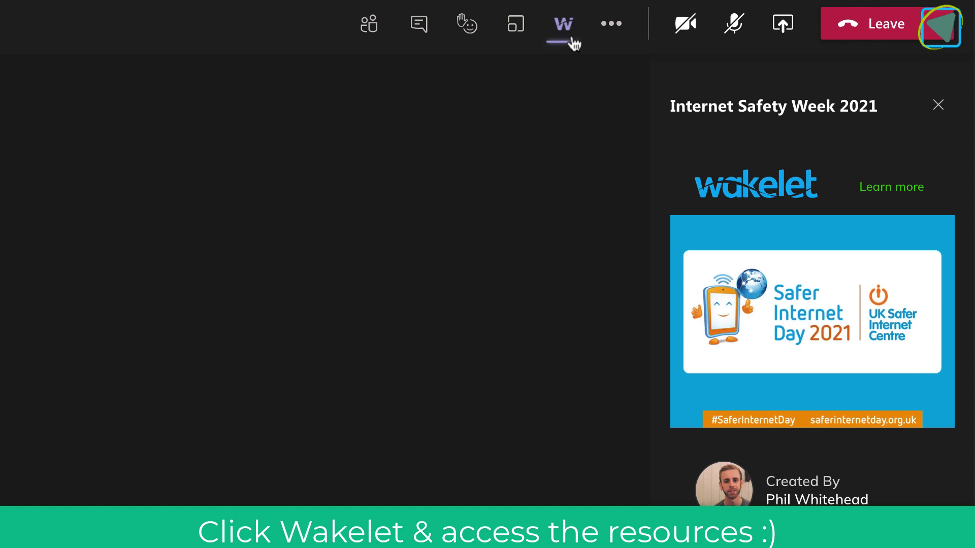
pyautogui.scroll(-15, 896, 445)
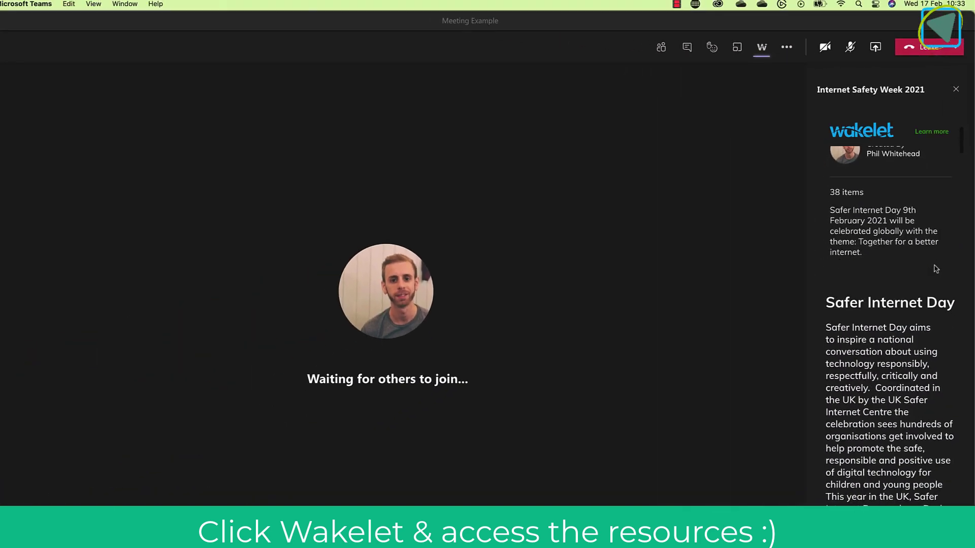
pyautogui.scroll(-10, 936, 259)
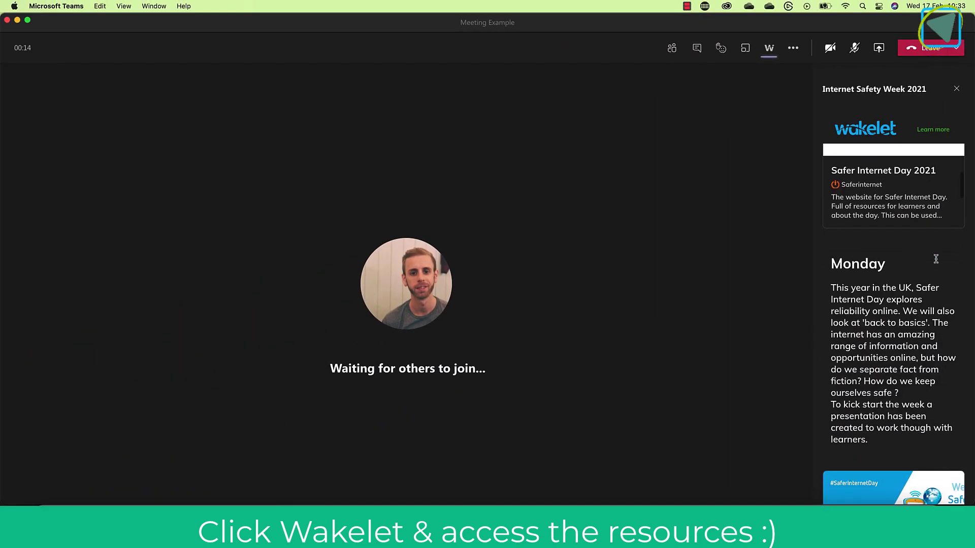
pyautogui.scroll(-3, 937, 262)
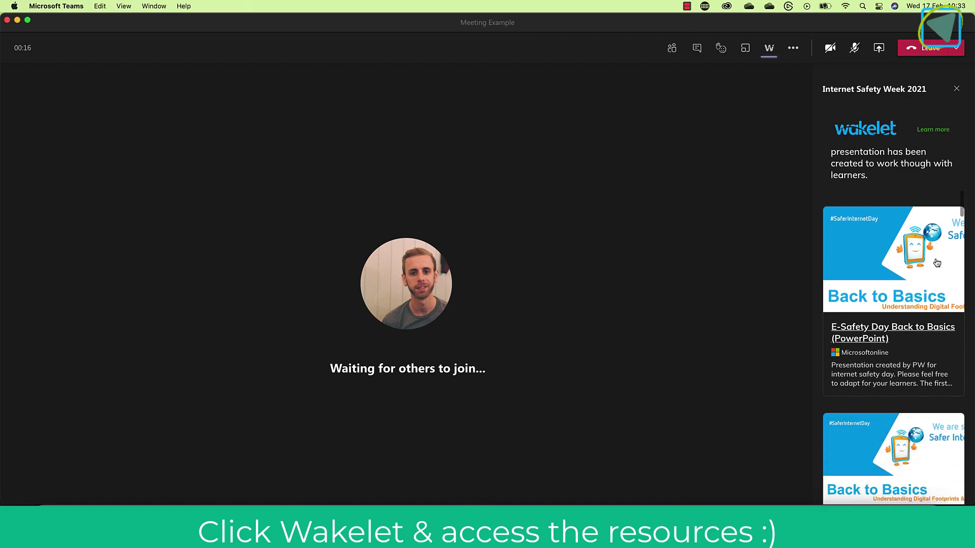
pyautogui.scroll(-7, 937, 263)
pyautogui.click(926, 262)
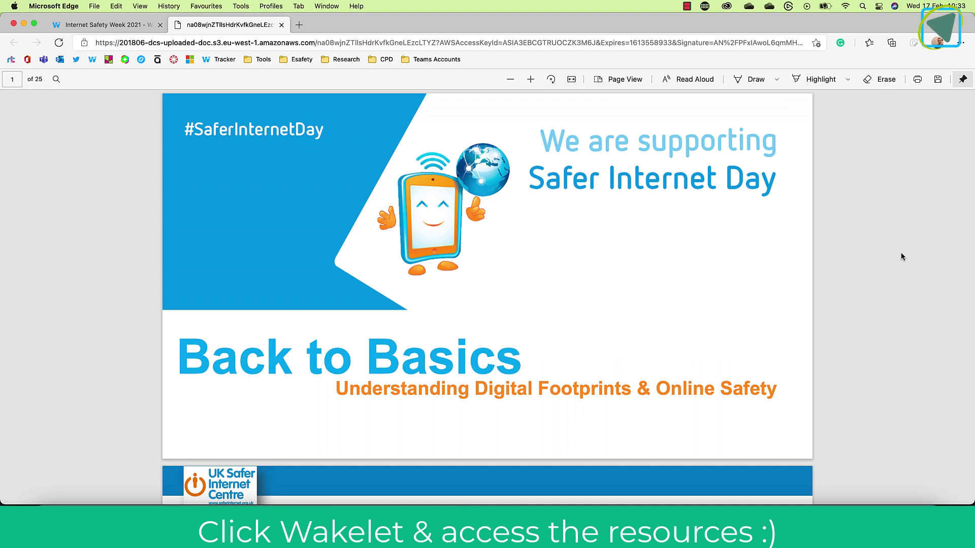
pyautogui.scroll(-10, 887, 308)
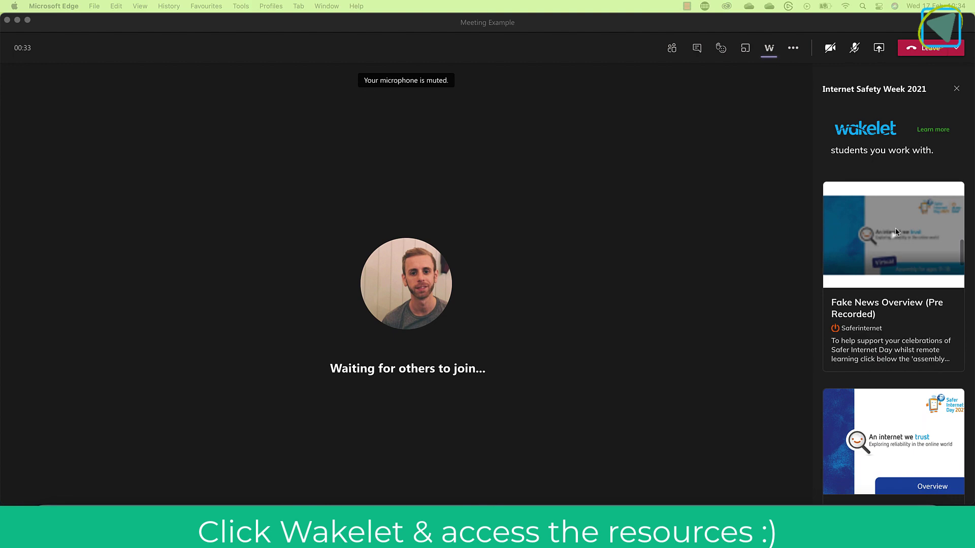
# View the collection's Fake News Overview (Pre Recorded) resource, close its web page and return to the meeting.
pyautogui.click(897, 234)
pyautogui.click(898, 244)
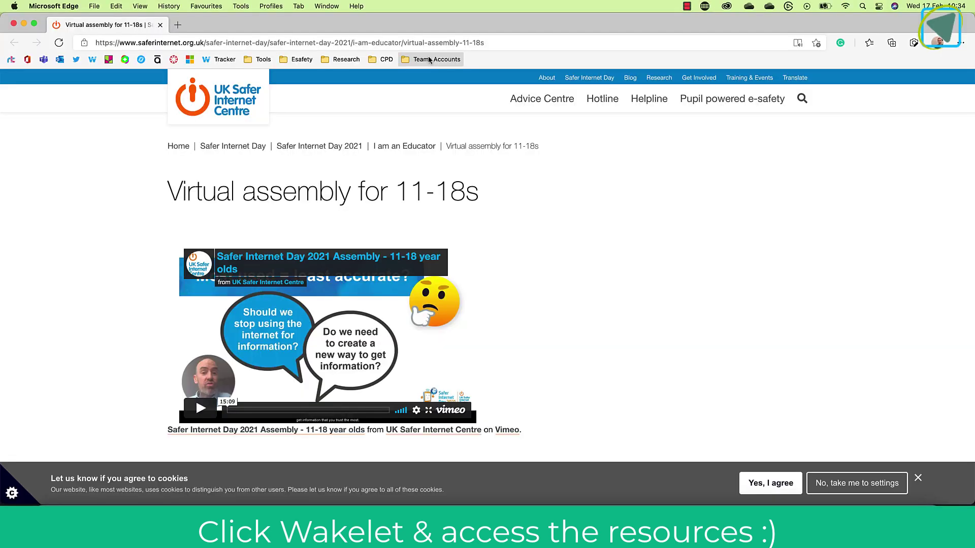
pyautogui.click(159, 26)
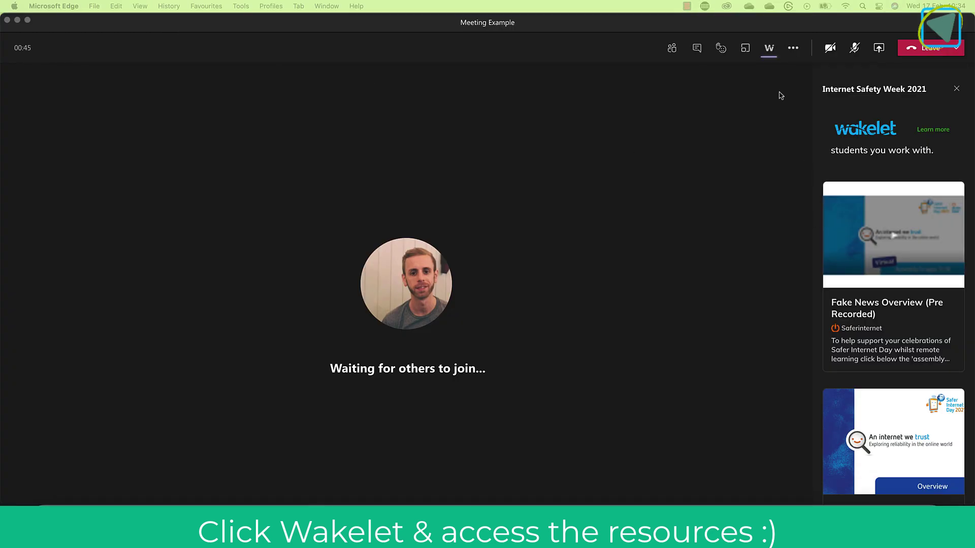
pyautogui.click(769, 59)
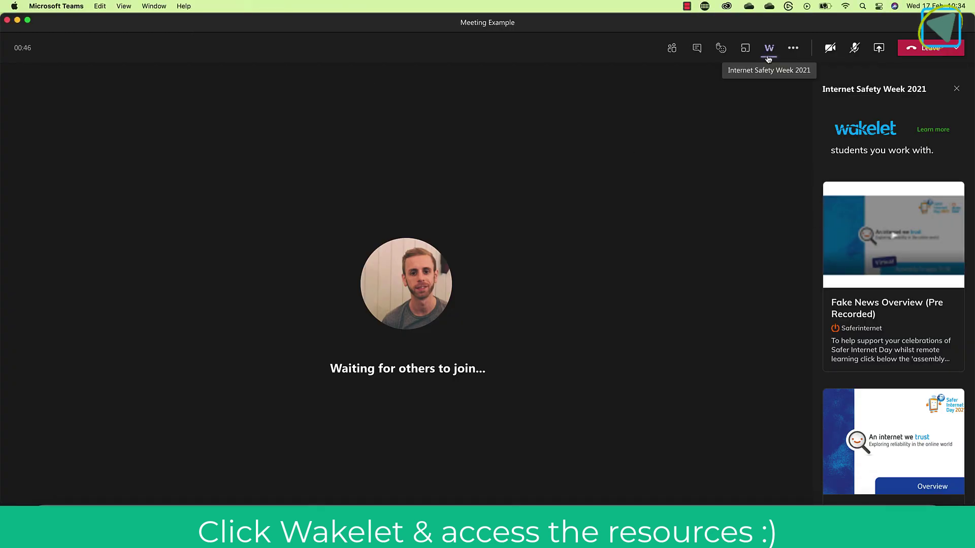